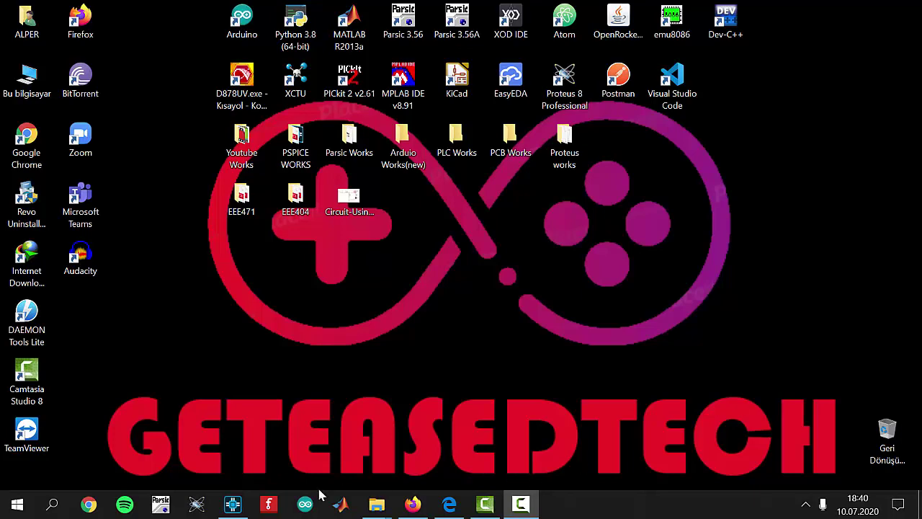
In OrCAD Capture, search the part library for sw_tClose to preview the switch symbol.
left_click(245, 509)
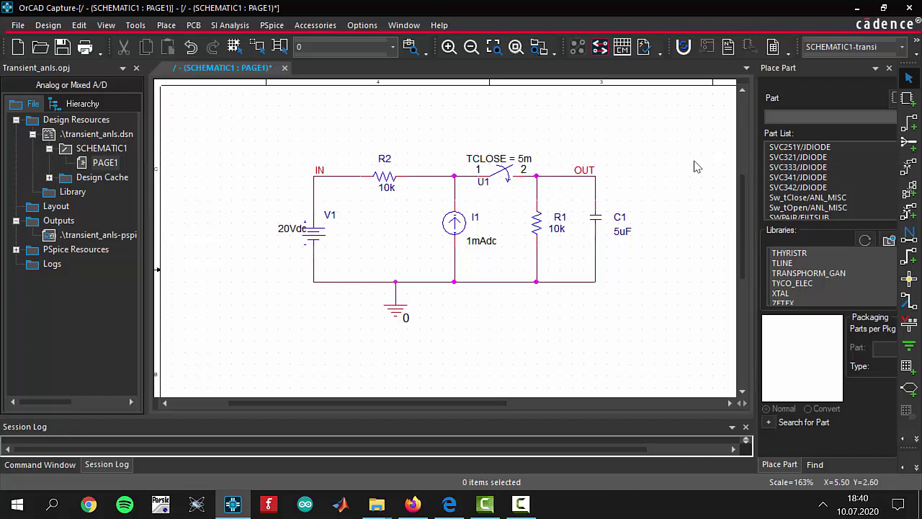
key("p")
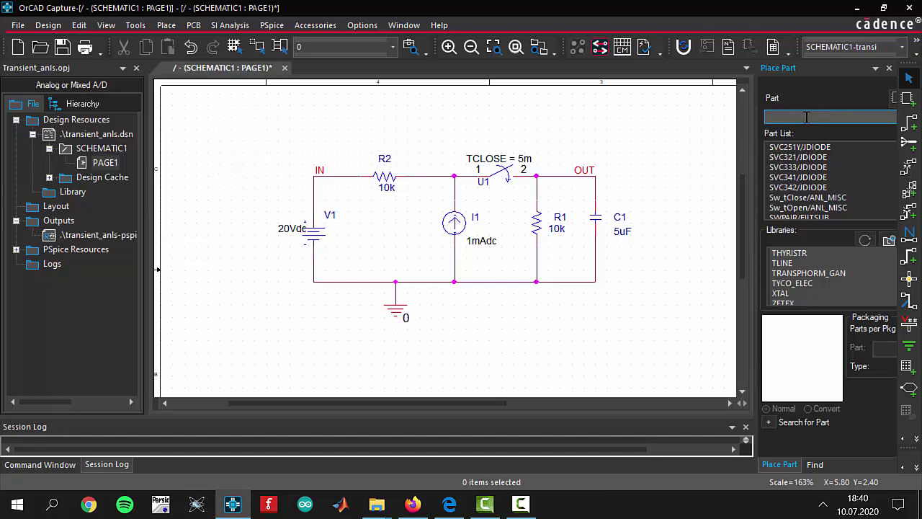
type("sw_tClose")
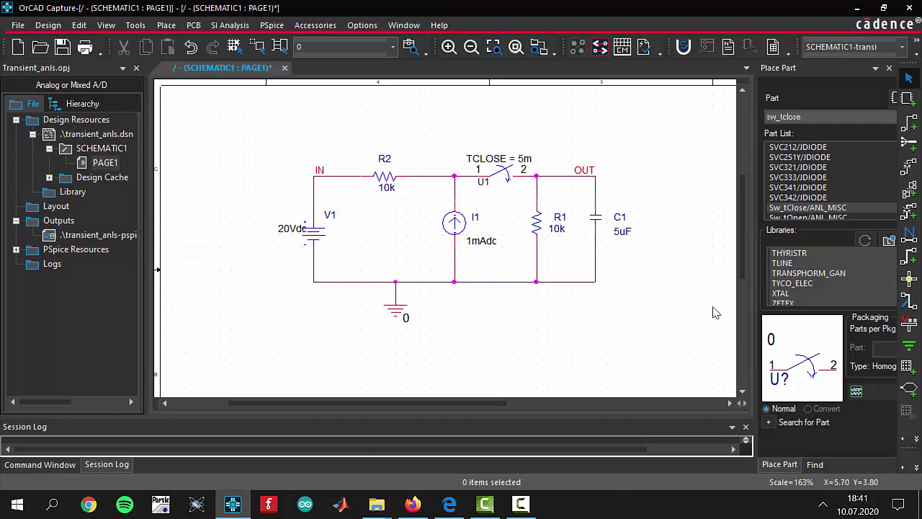
Start a new simulation profile from the PSpice menu.
left_click(278, 26)
left_click(278, 25)
left_click(267, 26)
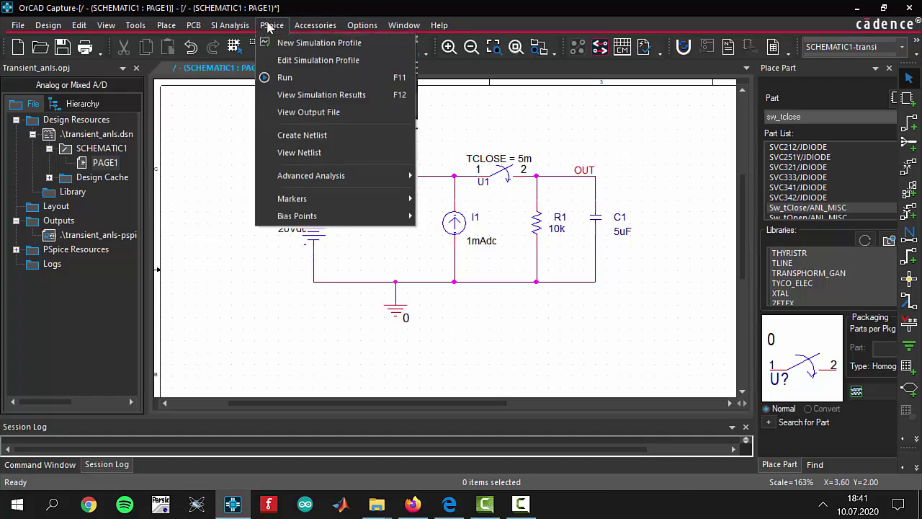
left_click(266, 26)
left_click(136, 25)
left_click(270, 26)
left_click(270, 26)
mouse_move(18, 25)
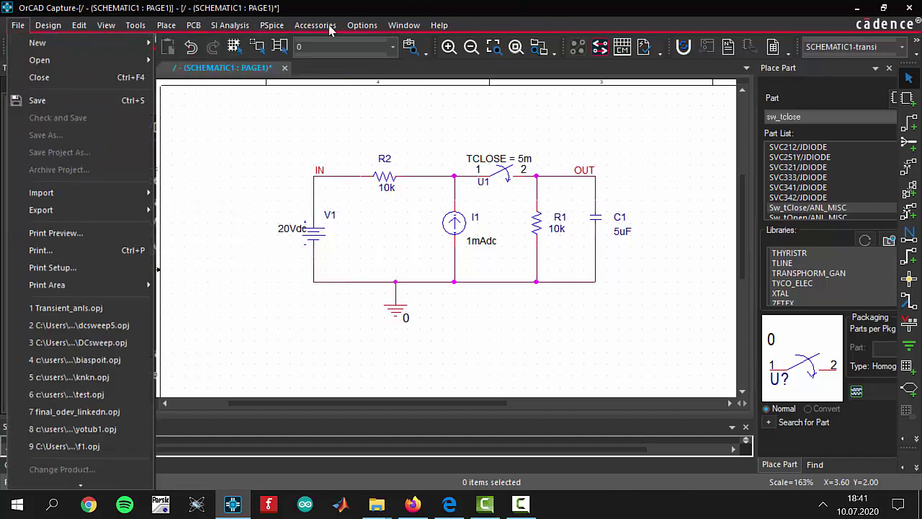
left_click(135, 26)
left_click(282, 27)
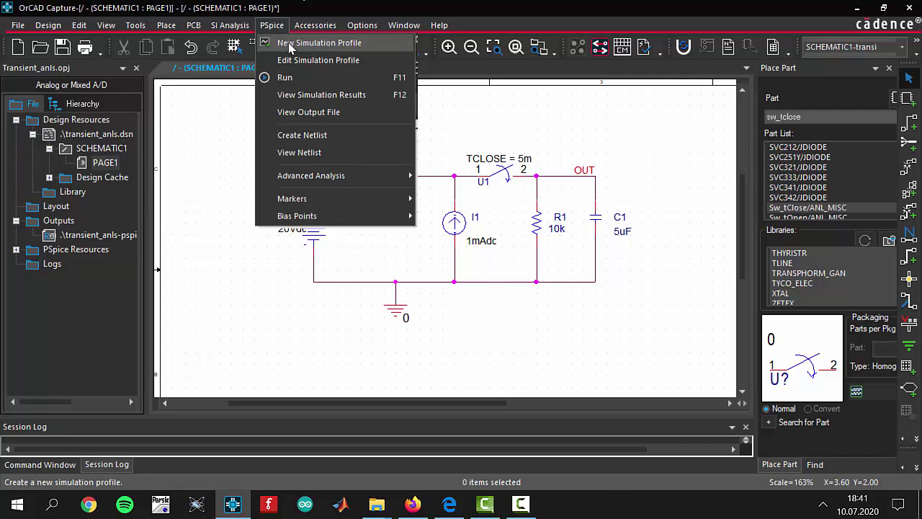
left_click(291, 45)
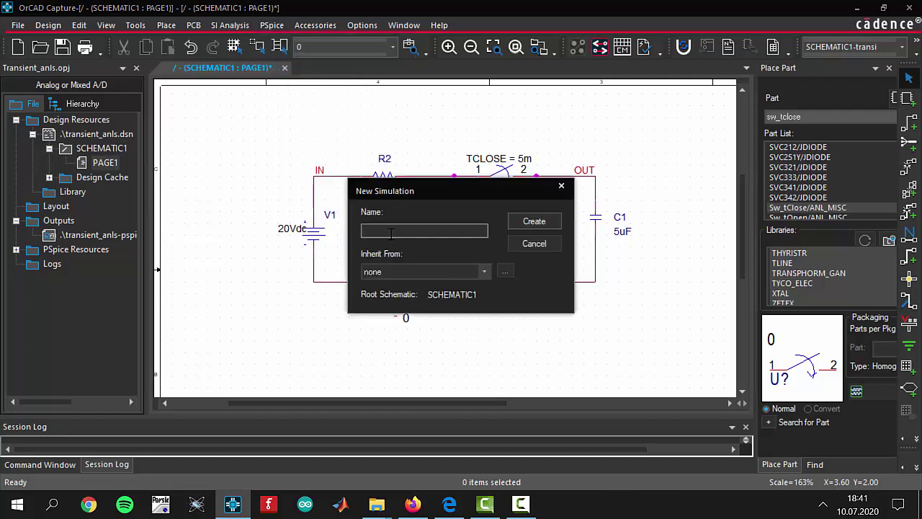
Name the new profile transient6 and create it.
left_click_drag(390, 189, 344, 163)
left_click(368, 203)
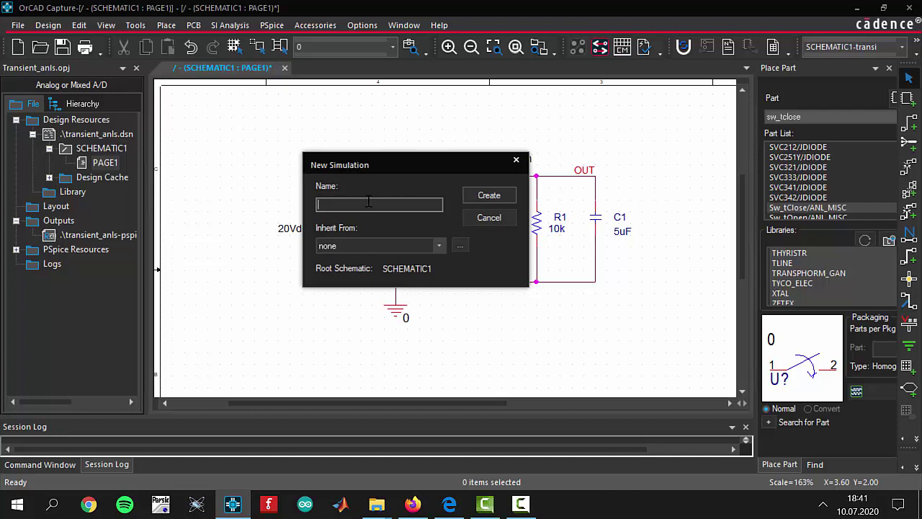
type("transient6")
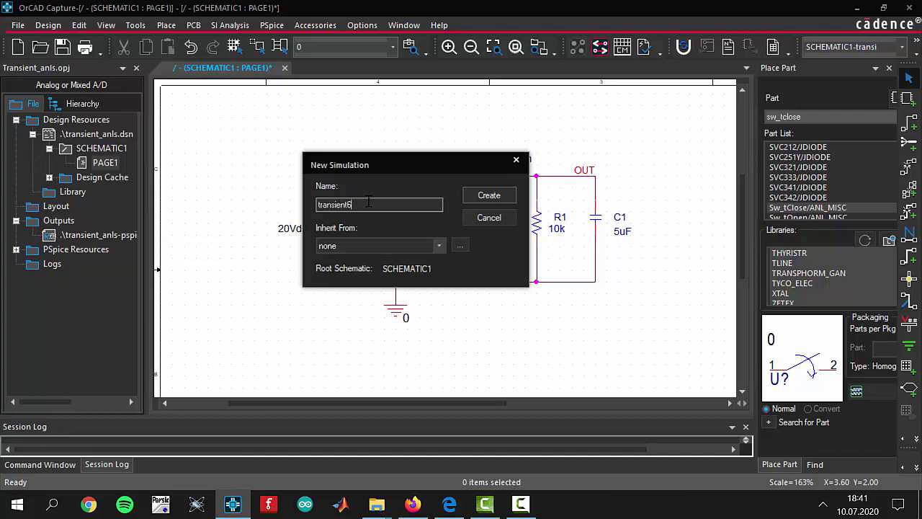
left_click(503, 196)
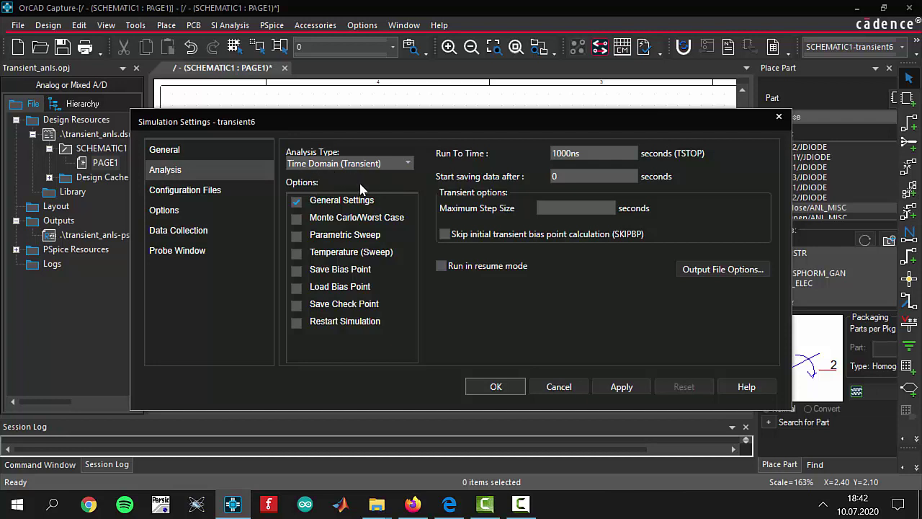
Keep Time Domain (Transient), set run time to 200ms and maximum step to 10us, and apply.
left_click(408, 162)
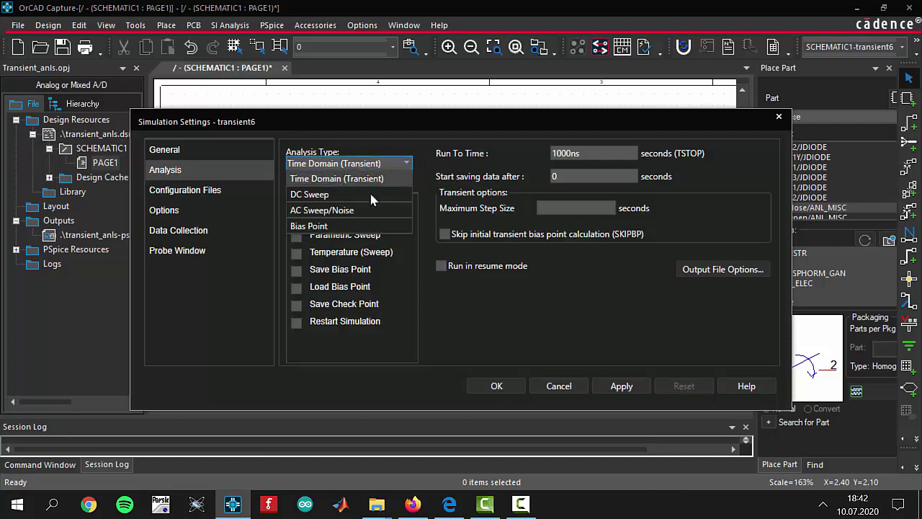
left_click(388, 180)
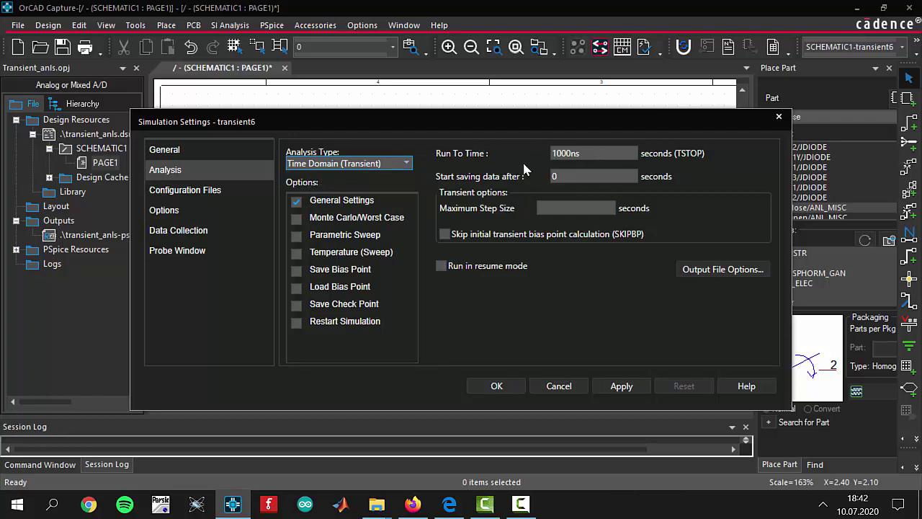
double_click(583, 150)
key("BackSpace")
type("200m")
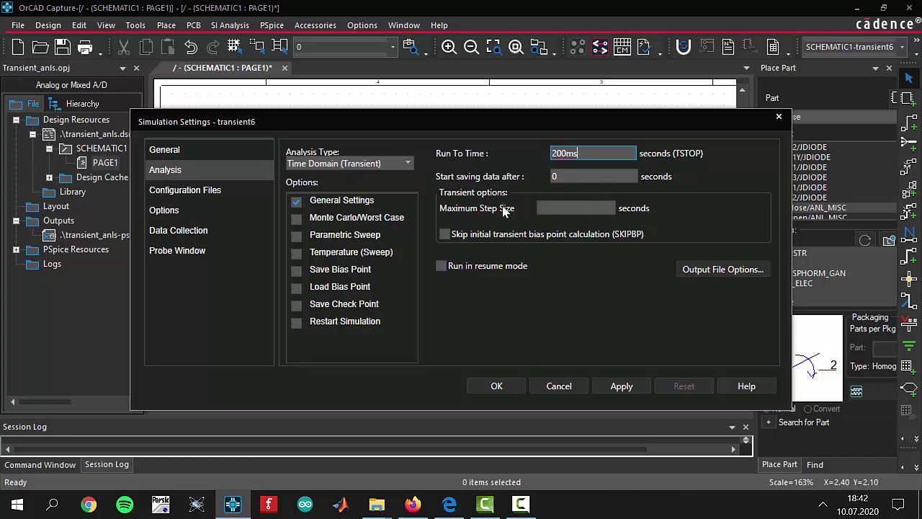
left_click(560, 209)
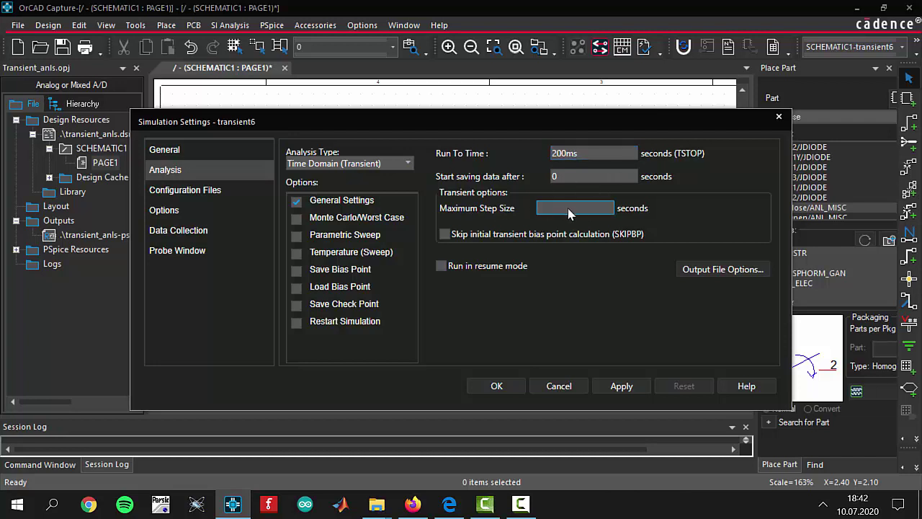
type("10us")
left_click(624, 389)
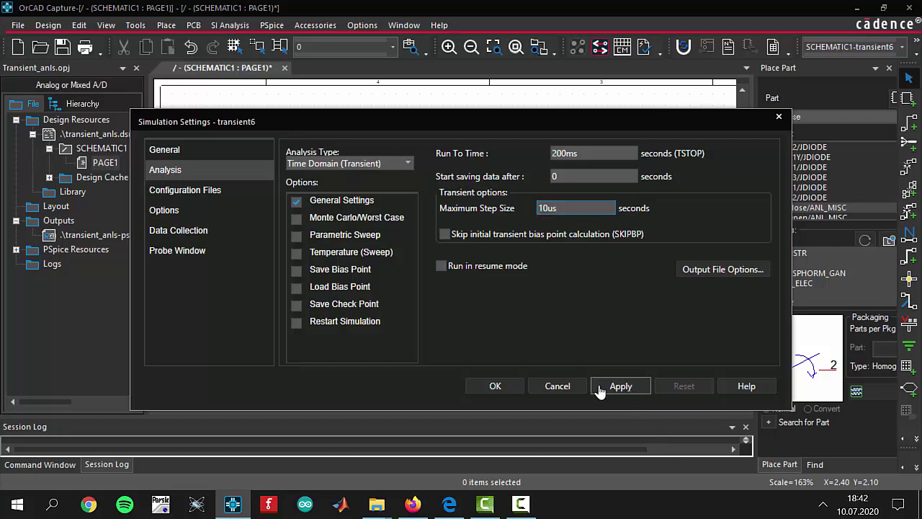
left_click(495, 387)
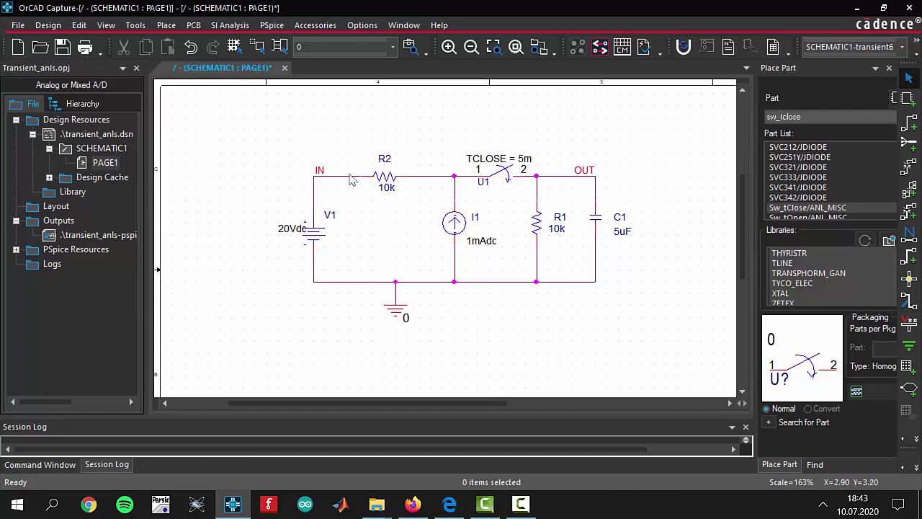
Run the transient6 simulation from the PSpice menu.
left_click(279, 28)
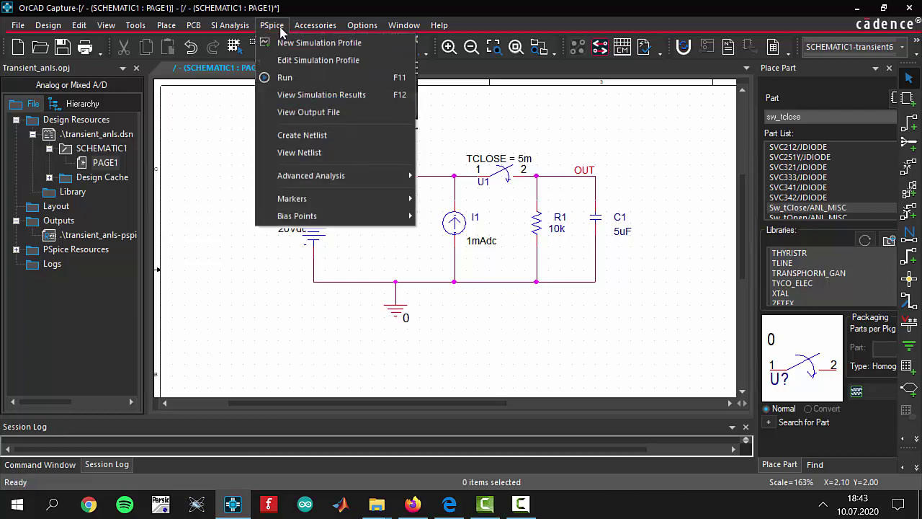
left_click(328, 77)
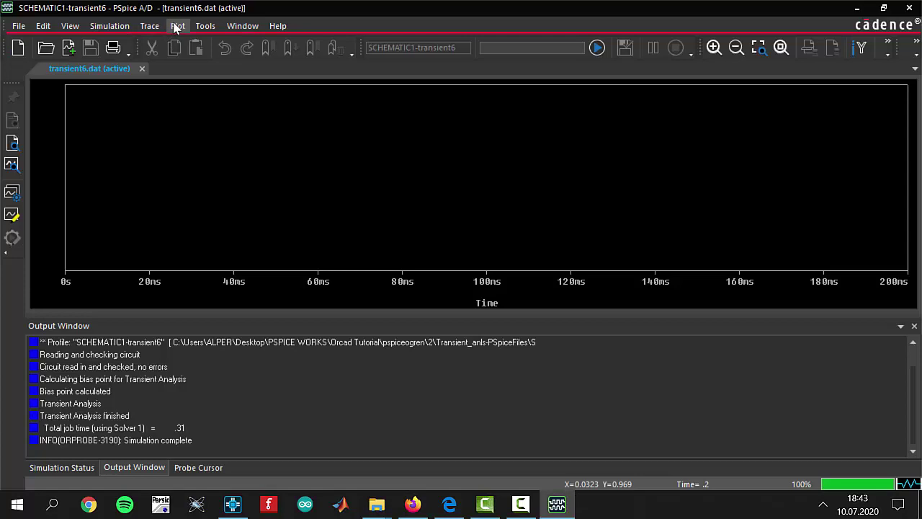
Add a second plot below the first in the PSpice results window.
left_click(177, 29)
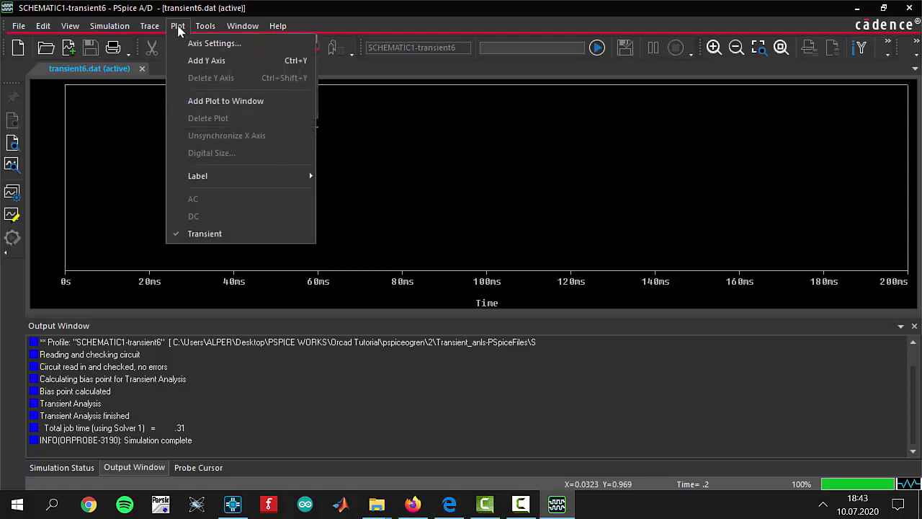
left_click(220, 106)
left_click(148, 205)
left_click(142, 136)
left_click(151, 234)
Leave the upper plot active and switch back to the OrCAD Capture schematic.
left_click(159, 154)
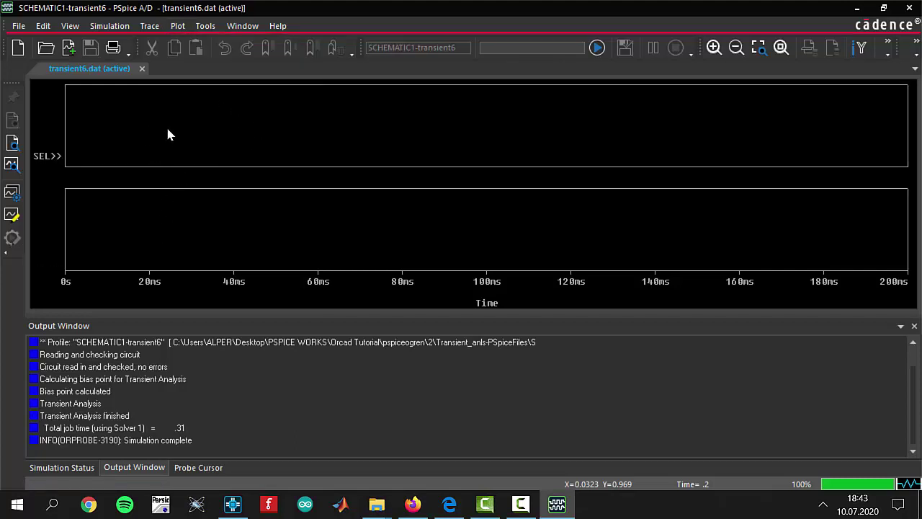
left_click(140, 229)
left_click(142, 129)
left_click(150, 209)
left_click(155, 141)
left_click(160, 220)
left_click(158, 157)
left_click(179, 196)
left_click(161, 150)
left_click(233, 504)
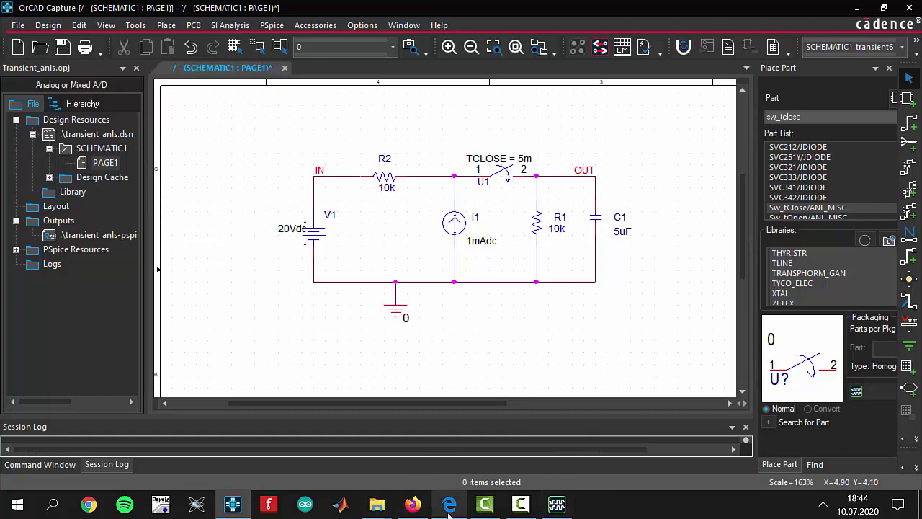
Add the I(C1) capacitor current trace to the top plot.
left_click(557, 505)
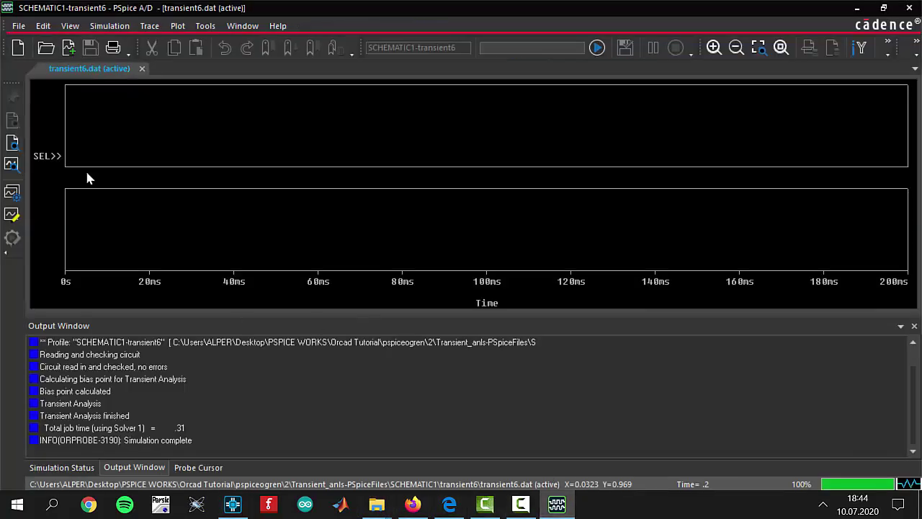
left_click(150, 26)
left_click(180, 43)
left_click(177, 26)
mouse_move(150, 26)
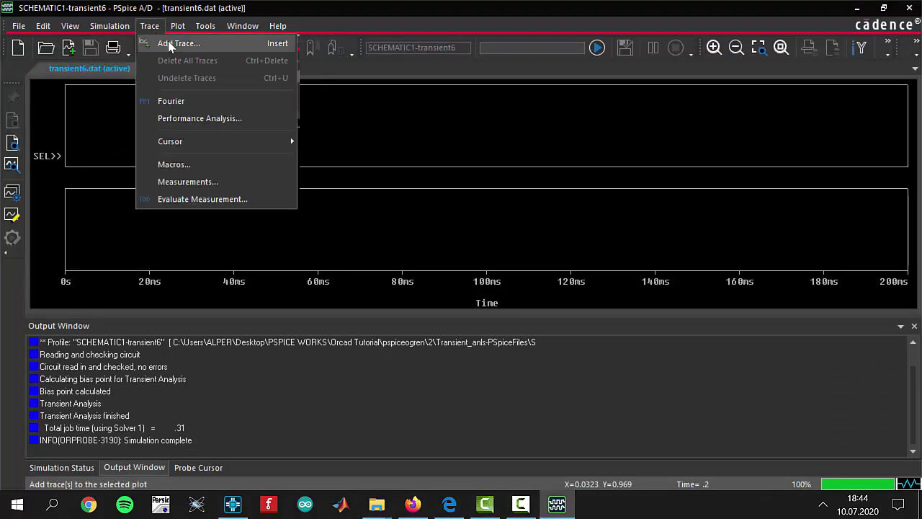
left_click(176, 43)
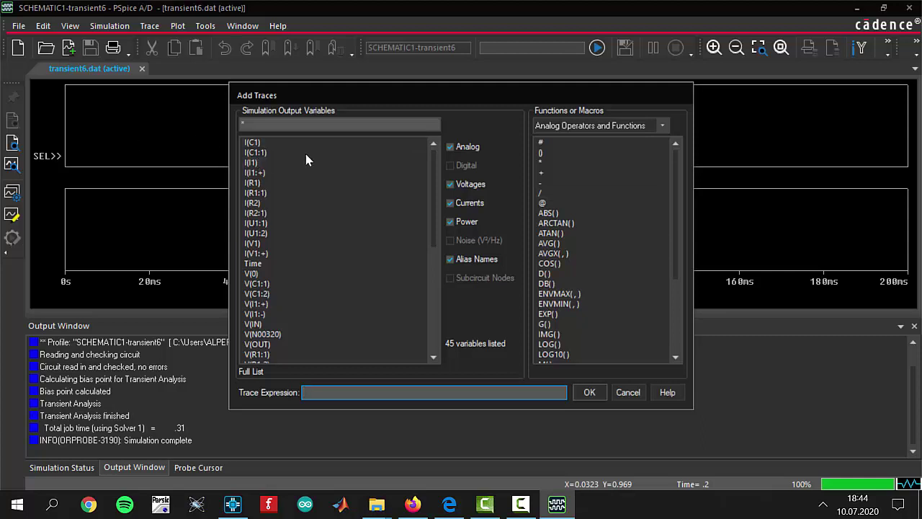
left_click(262, 146)
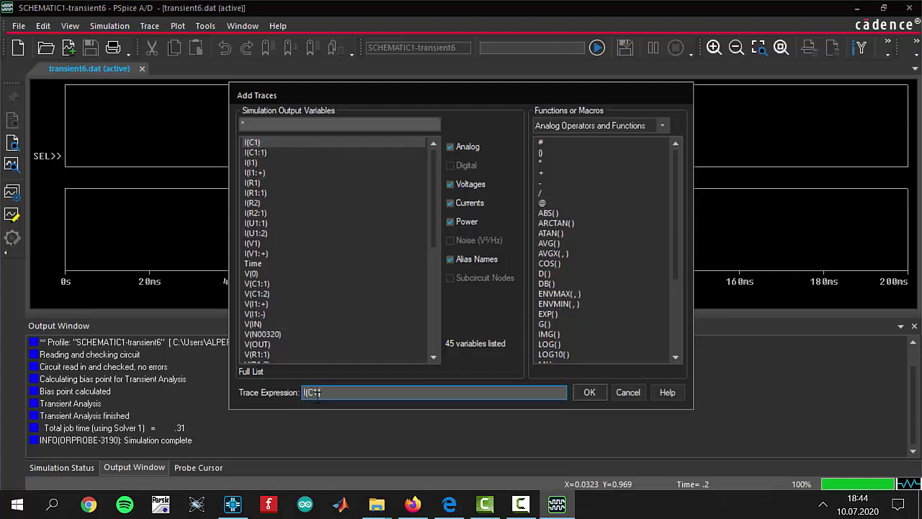
left_click(589, 392)
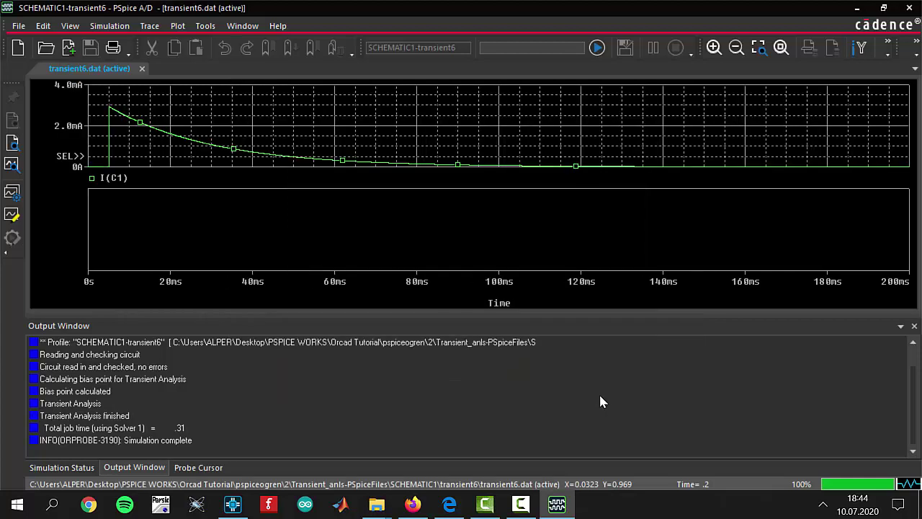
Add both V(IN) and V(OUT) traces to the lower plot, checking the reference PDF first.
left_click(169, 259)
left_click(150, 26)
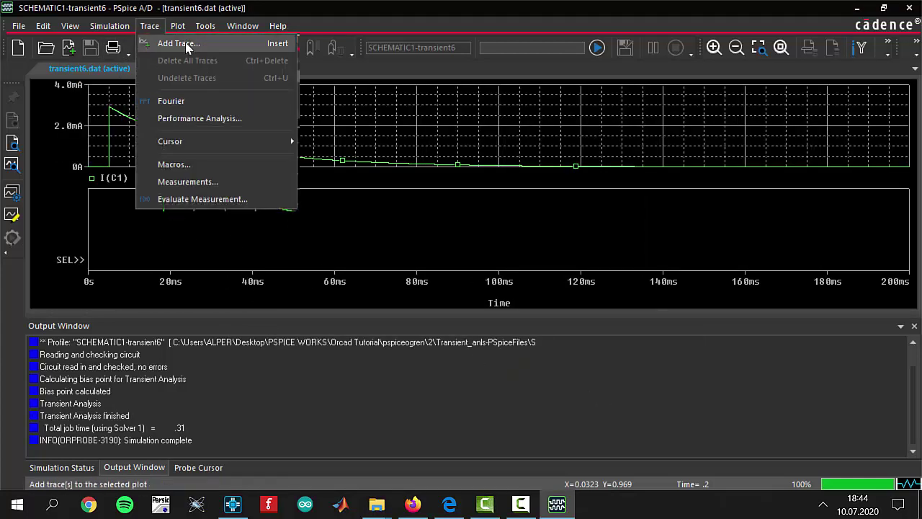
left_click(171, 42)
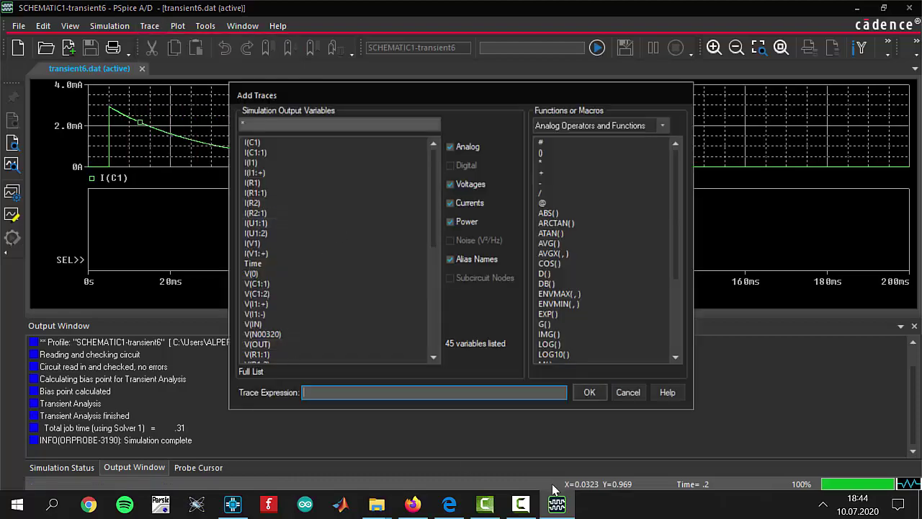
left_click(443, 506)
scroll(418, 375, "down", 10)
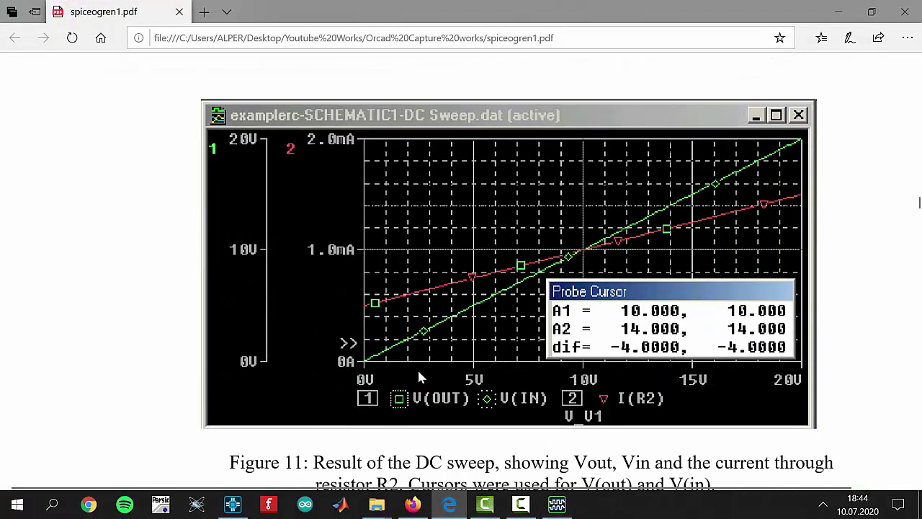
scroll(425, 364, "down", 15)
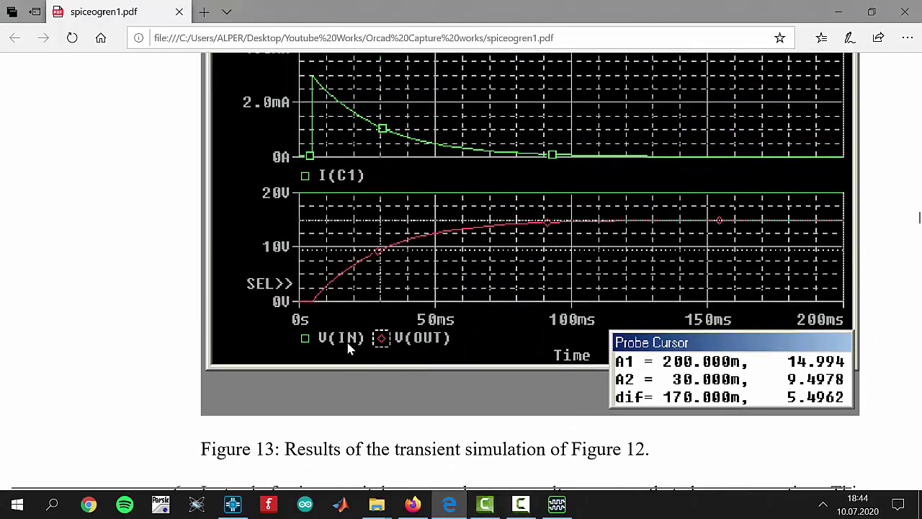
left_click(555, 506)
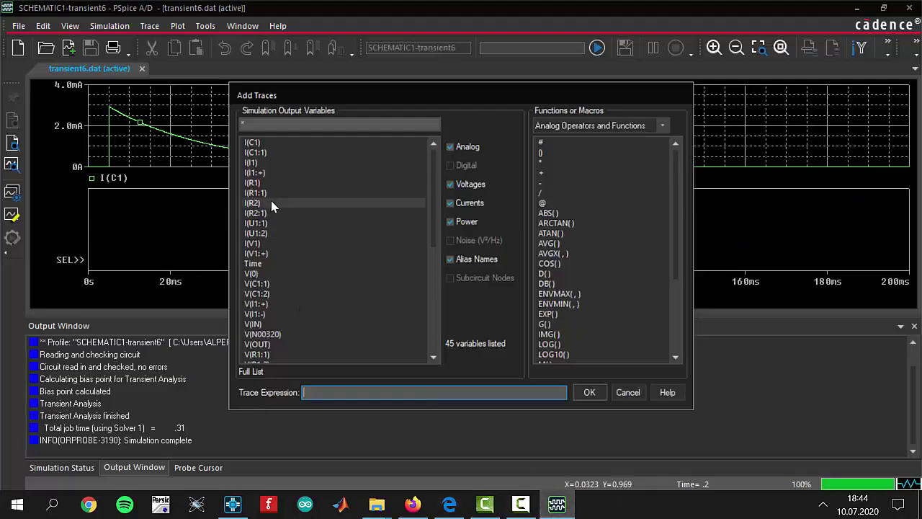
left_click(268, 324)
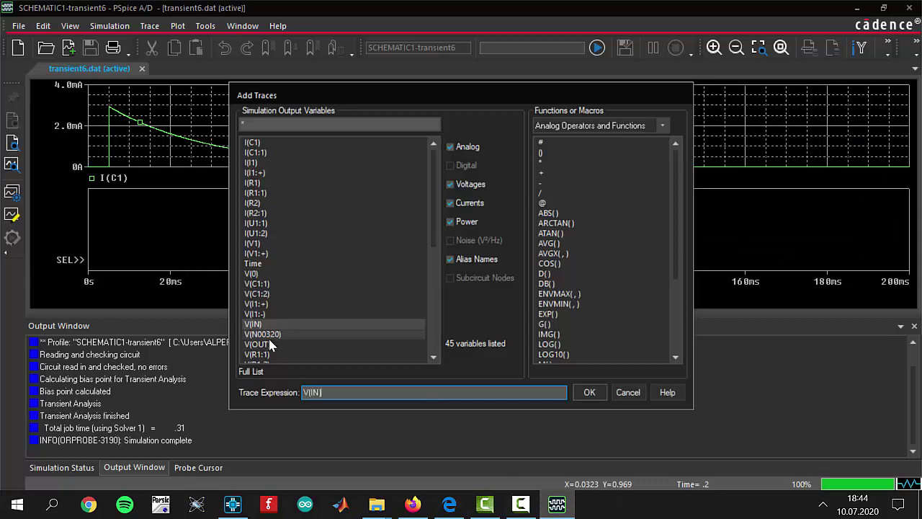
left_click(259, 345)
left_click(592, 392)
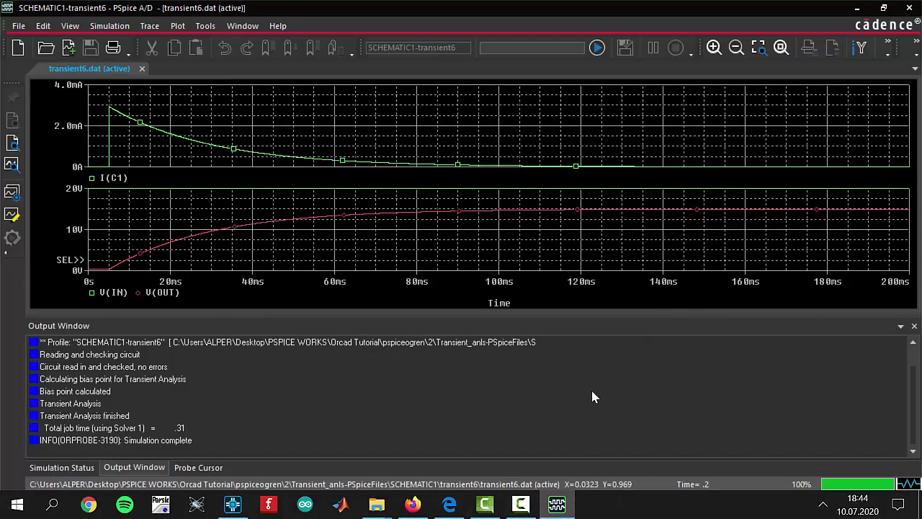
left_click(233, 505)
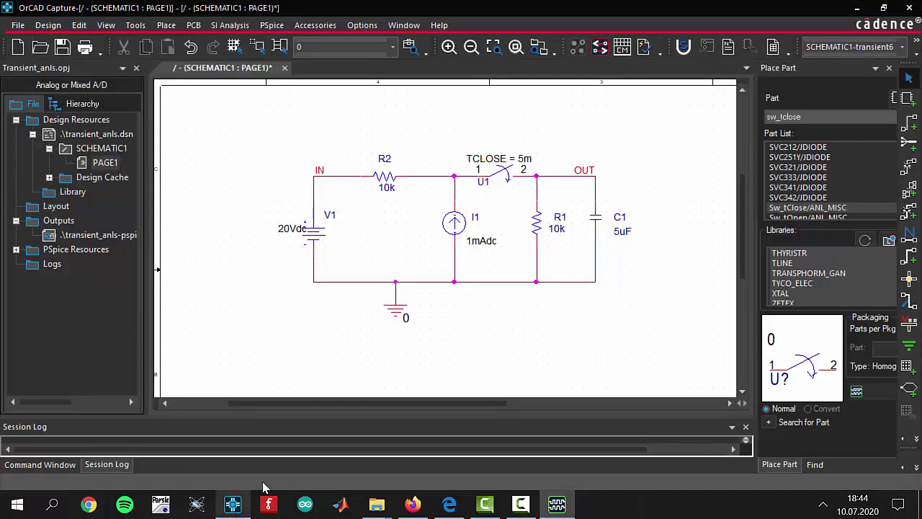
left_click_drag(443, 129, 574, 210)
left_click(449, 119)
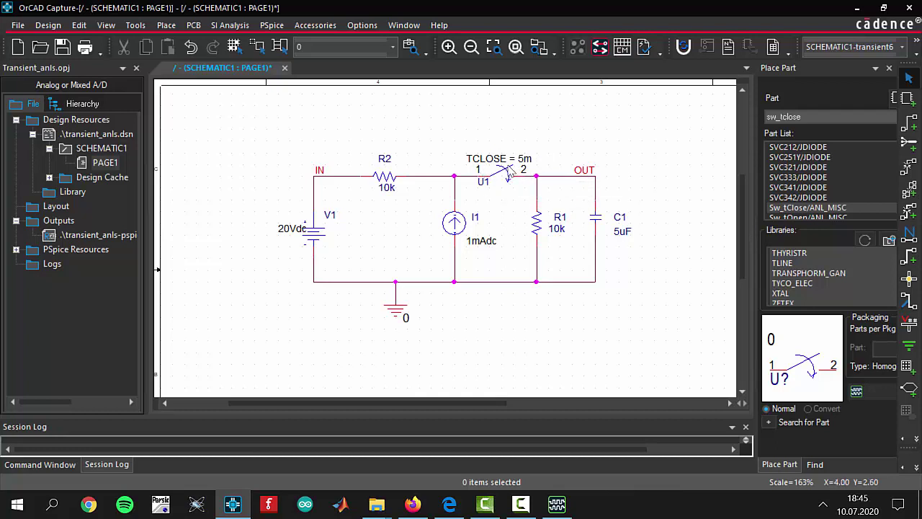
double_click(525, 164)
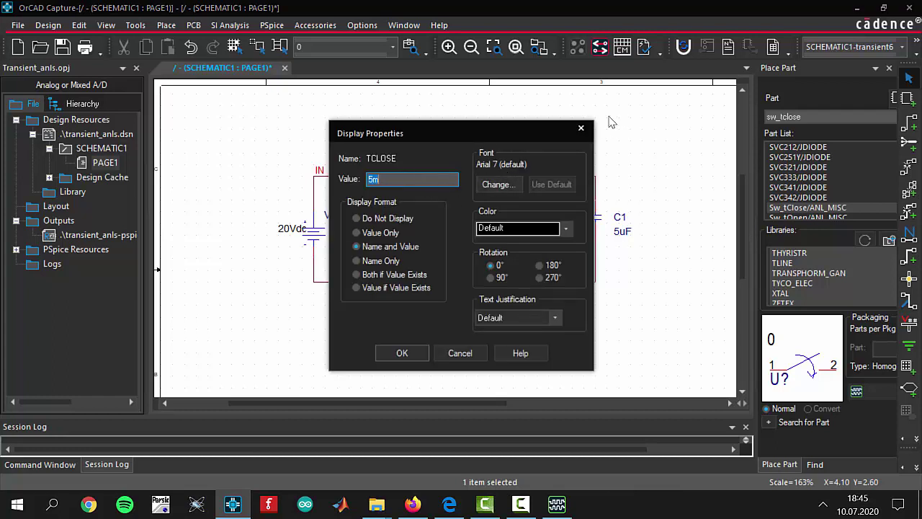
left_click(582, 129)
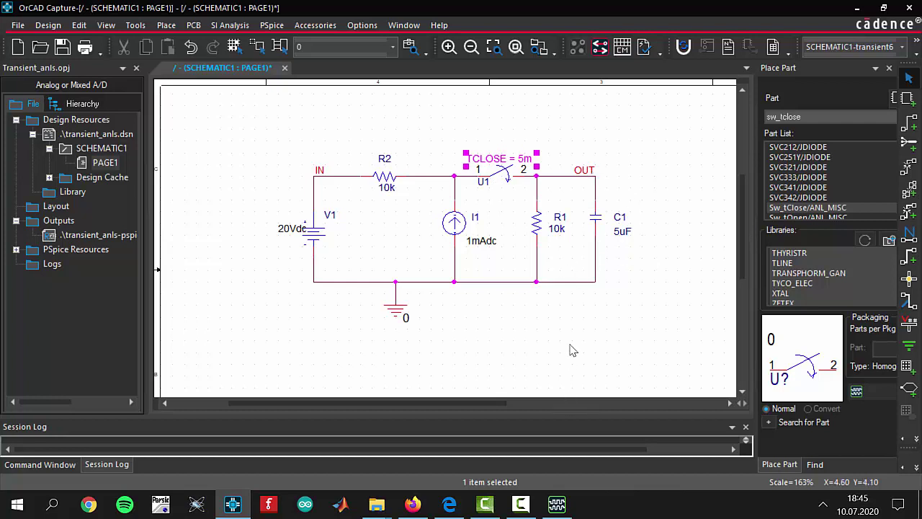
left_click(546, 157)
double_click(524, 160)
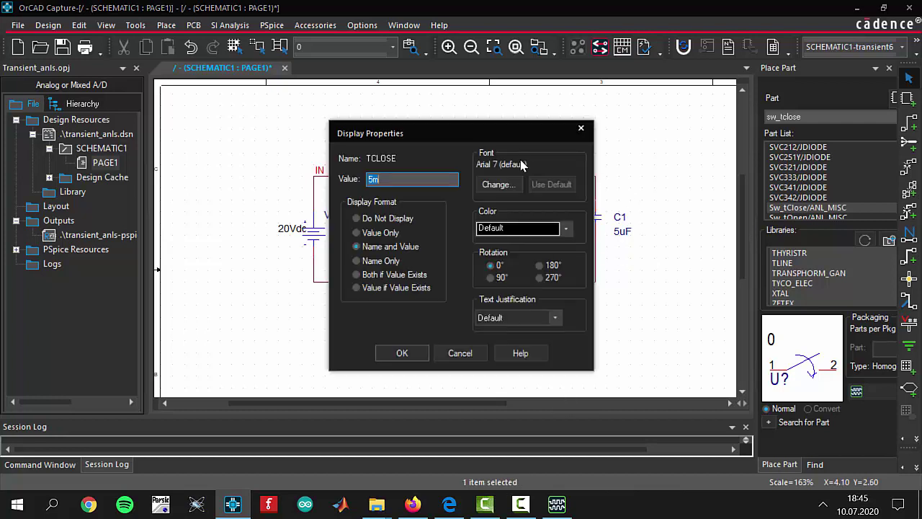
left_click(583, 128)
left_click(560, 344)
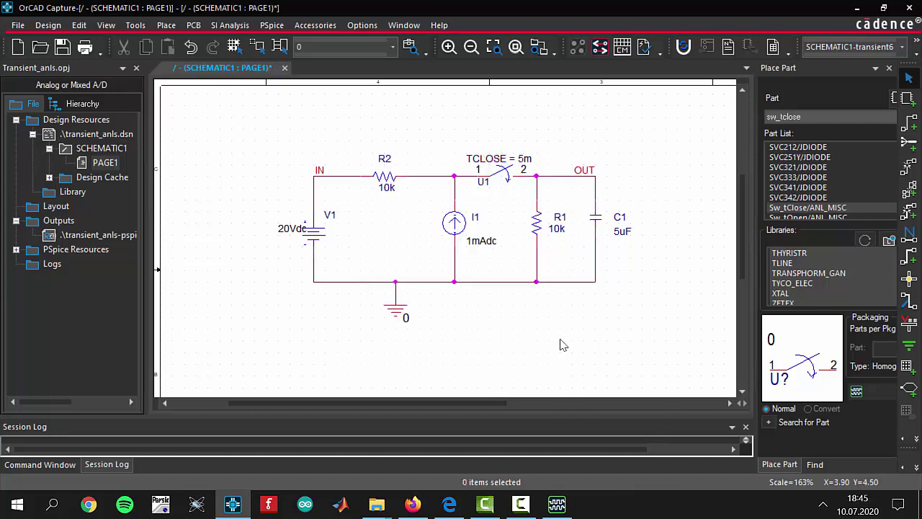
left_click(557, 504)
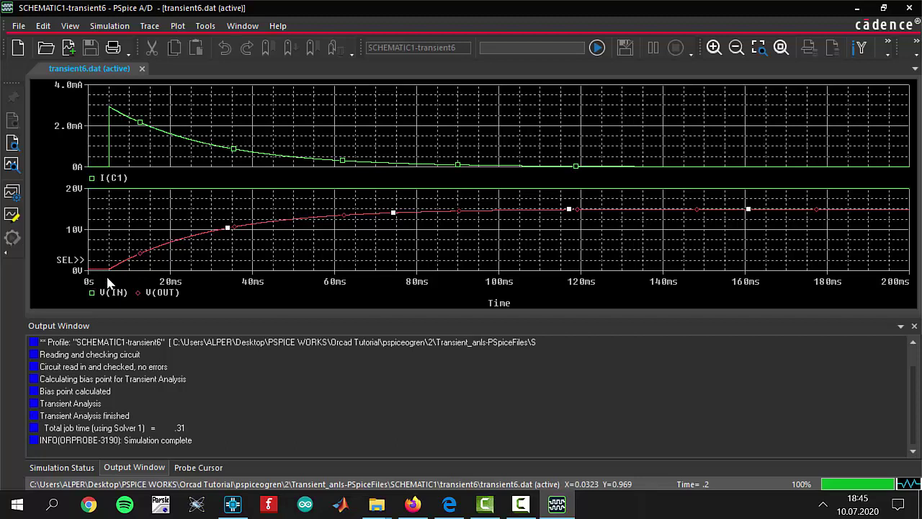
left_click(136, 272)
left_click(101, 167)
left_click(97, 270)
left_click(106, 170)
left_click(690, 270)
left_click(144, 138)
left_click(110, 193)
Select the upper I(C1) plot and deselect the V(OUT) trace to inspect the refreshed results.
left_click(317, 169)
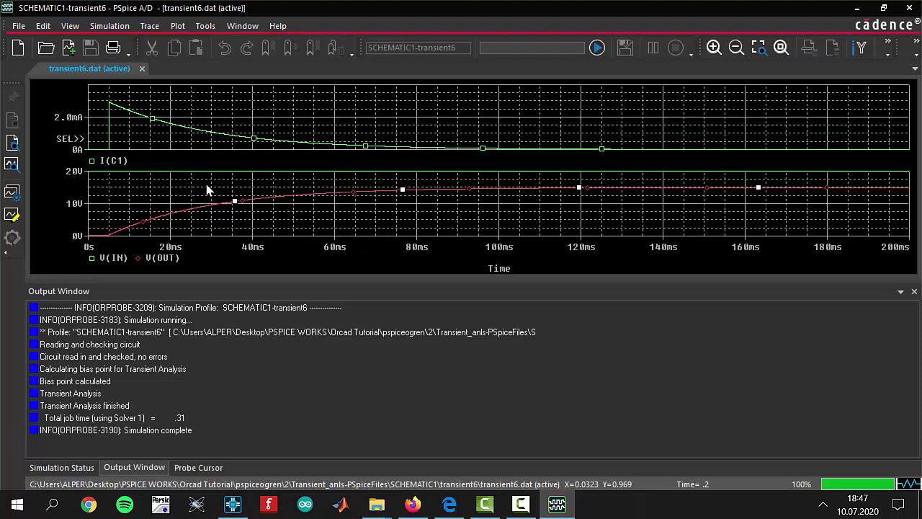
left_click(555, 121)
left_click(525, 259)
left_click(448, 120)
left_click(79, 204)
left_click(144, 141)
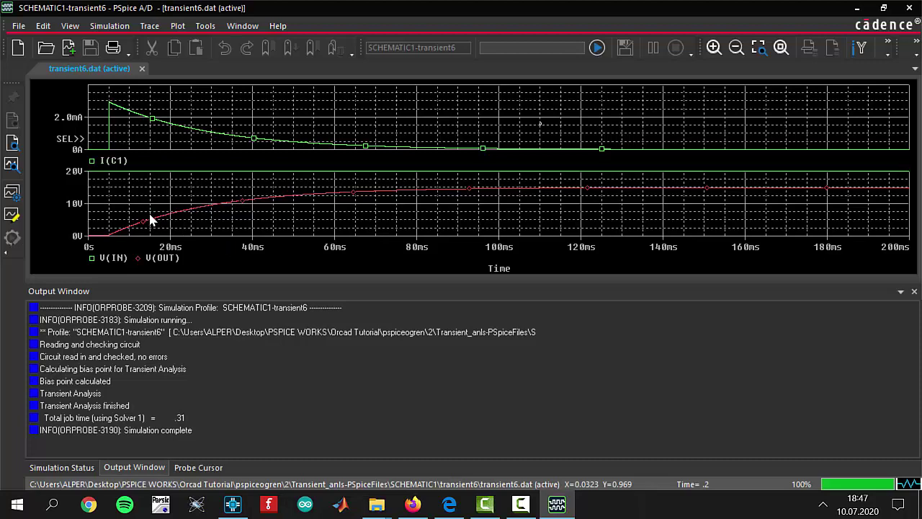